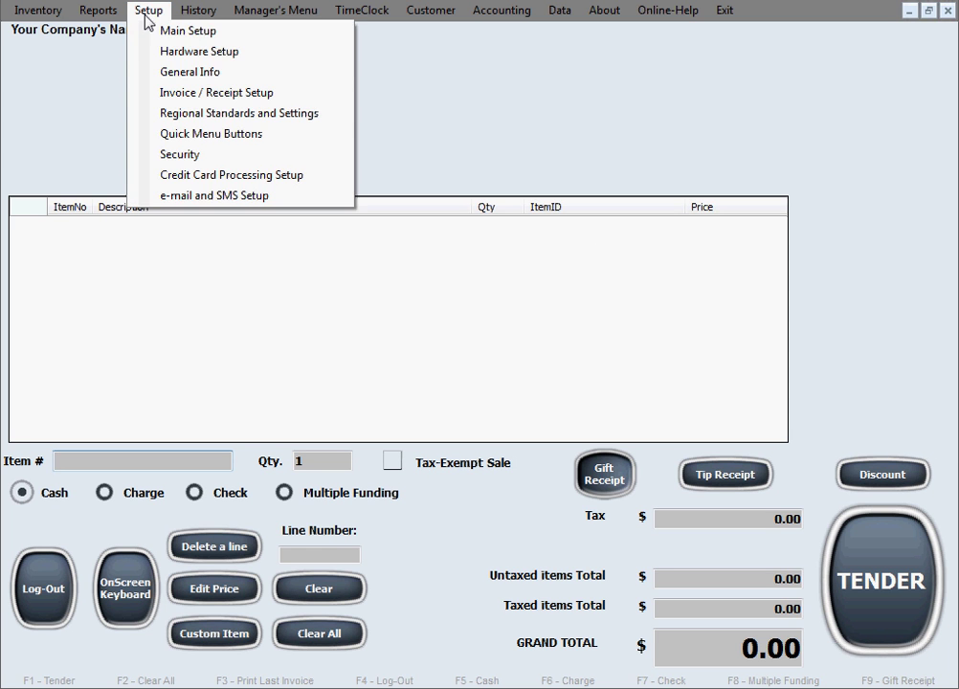
Open the main setup and set prompting for client's info on every sale to Yes.
left_click(196, 31)
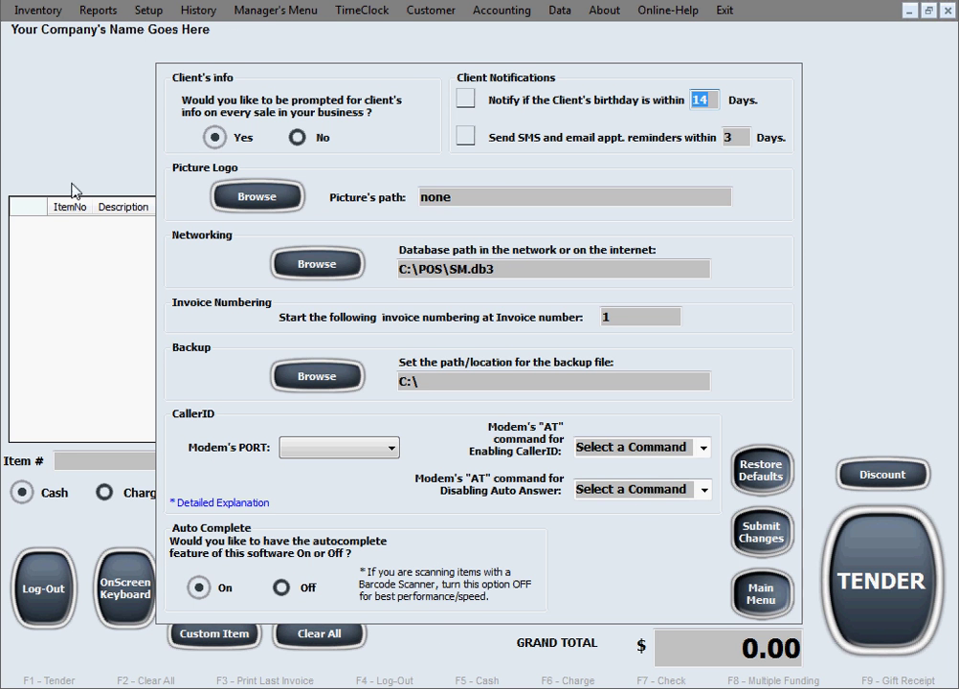
mouse_move(196, 153)
left_click(297, 138)
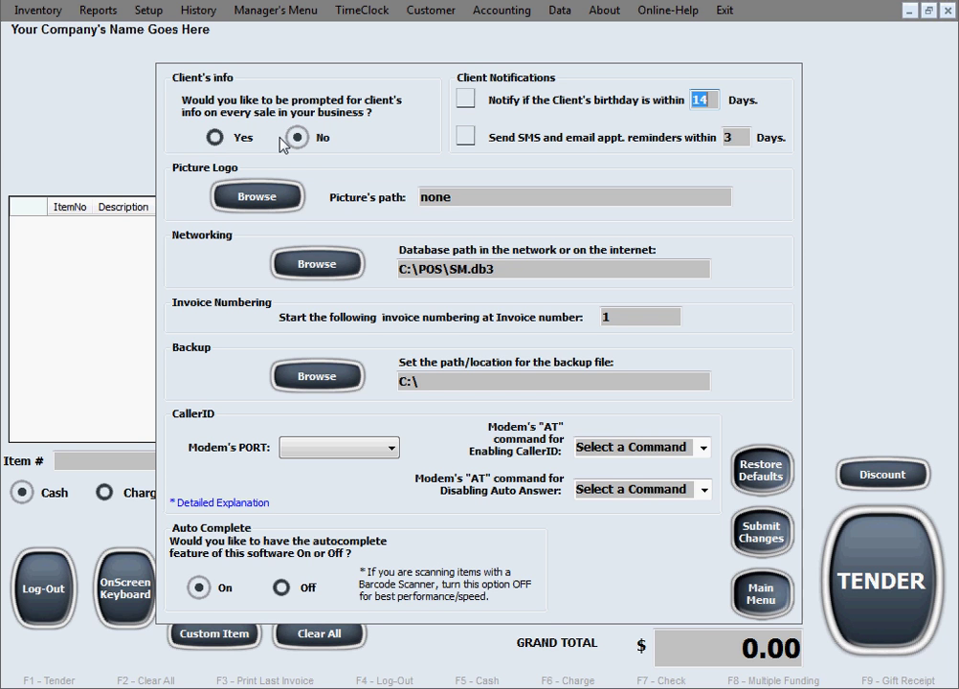
left_click(212, 136)
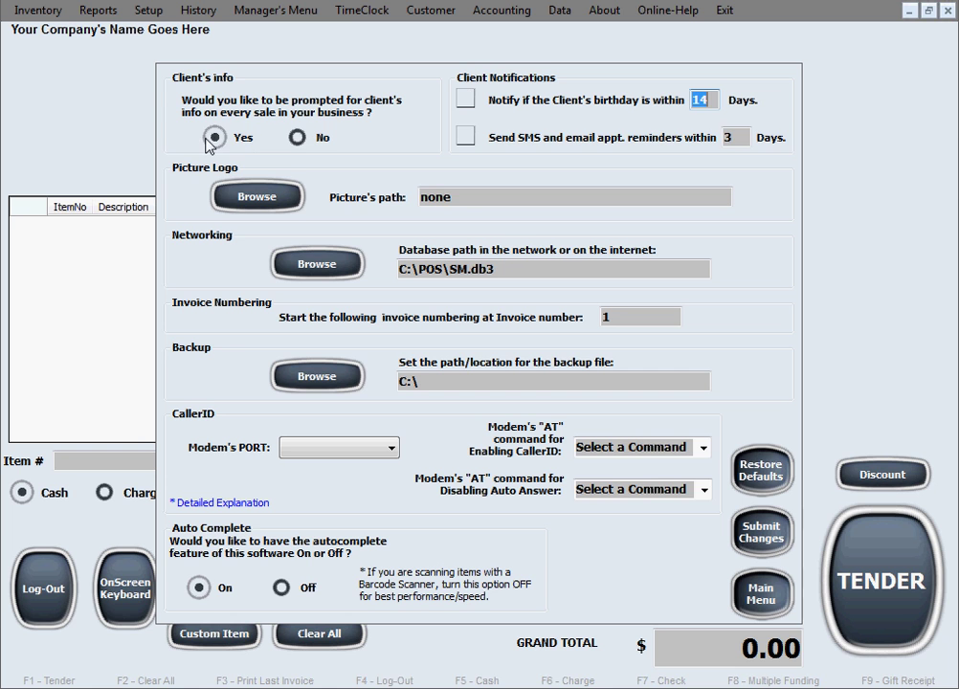
Enable client birthday notifications within 10 days and SMS and email appointment reminders within 5 days.
left_click(464, 104)
type("10")
left_click(475, 141)
left_click(739, 138)
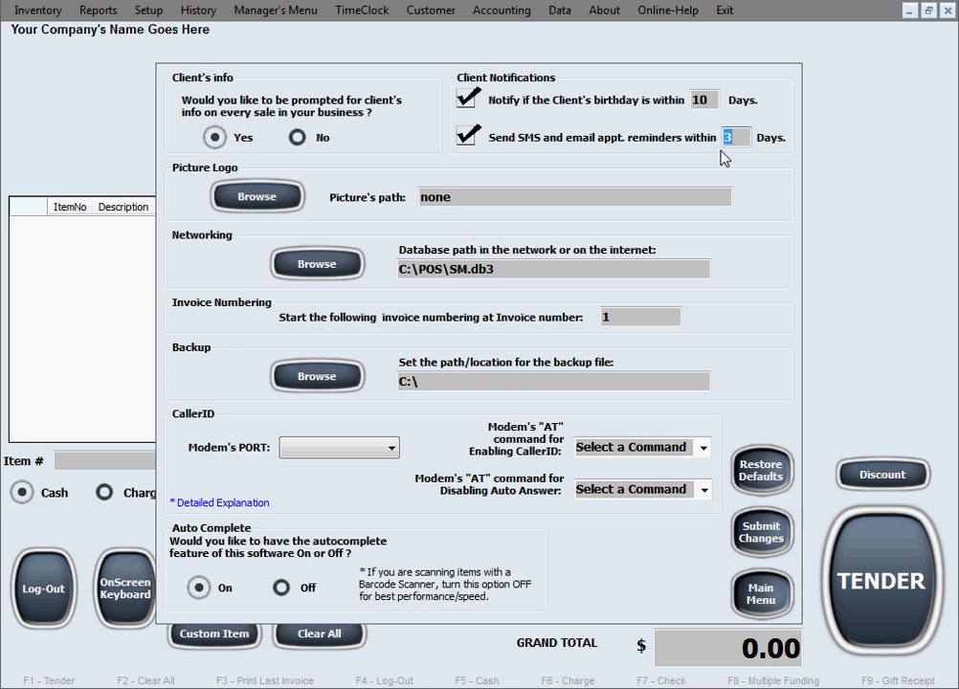
type("5")
double_click(738, 139)
left_click(739, 139)
Set the picture logo to YourLogoGoesHere.jpg from the 1Button Pics folder.
left_click(287, 200)
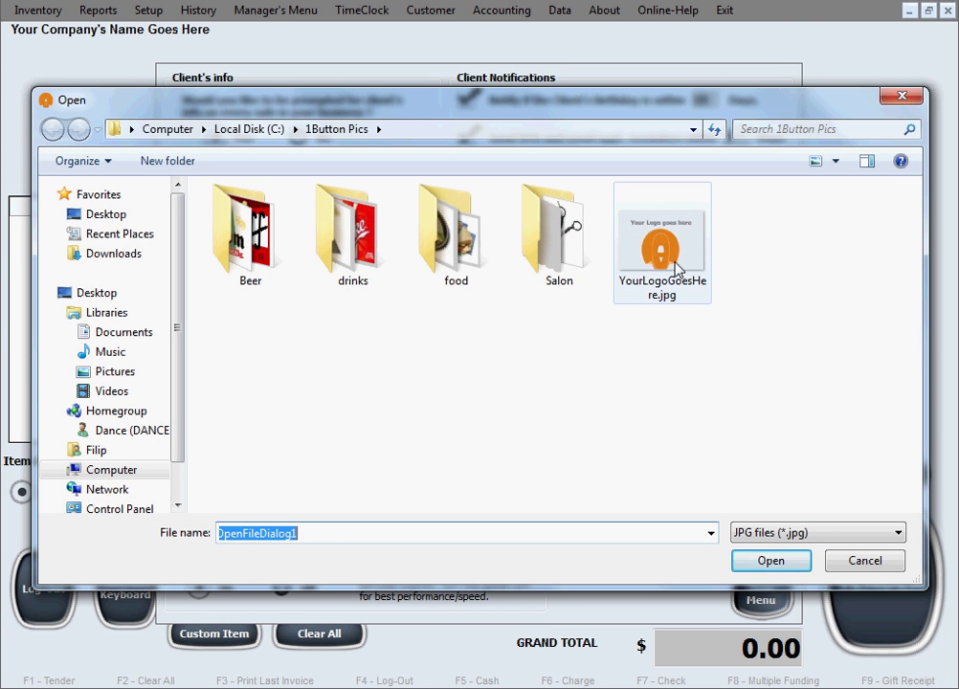
left_click(676, 265)
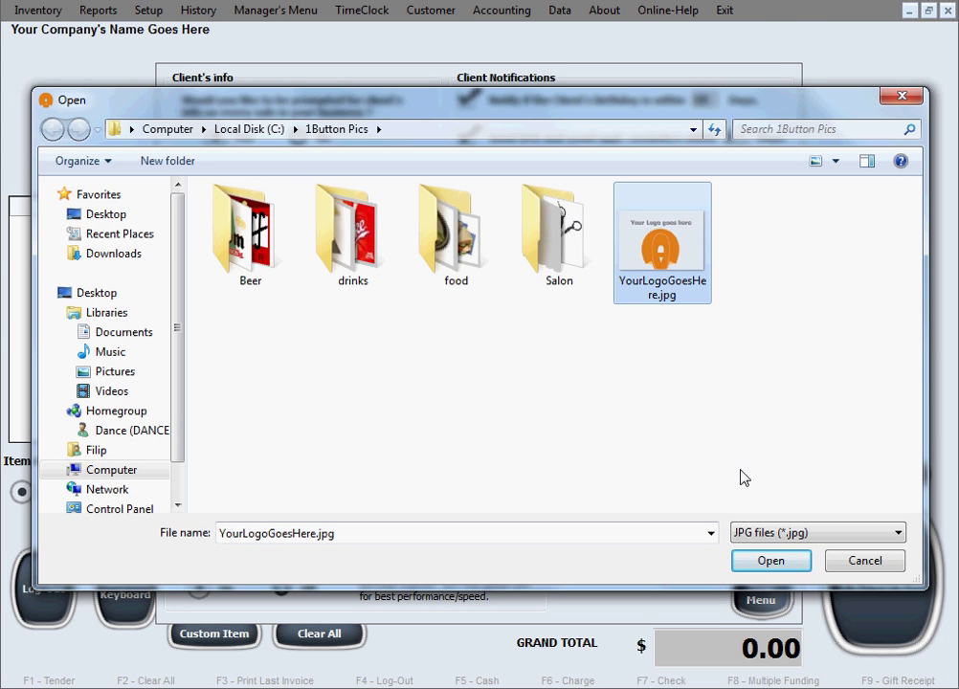
left_click(762, 561)
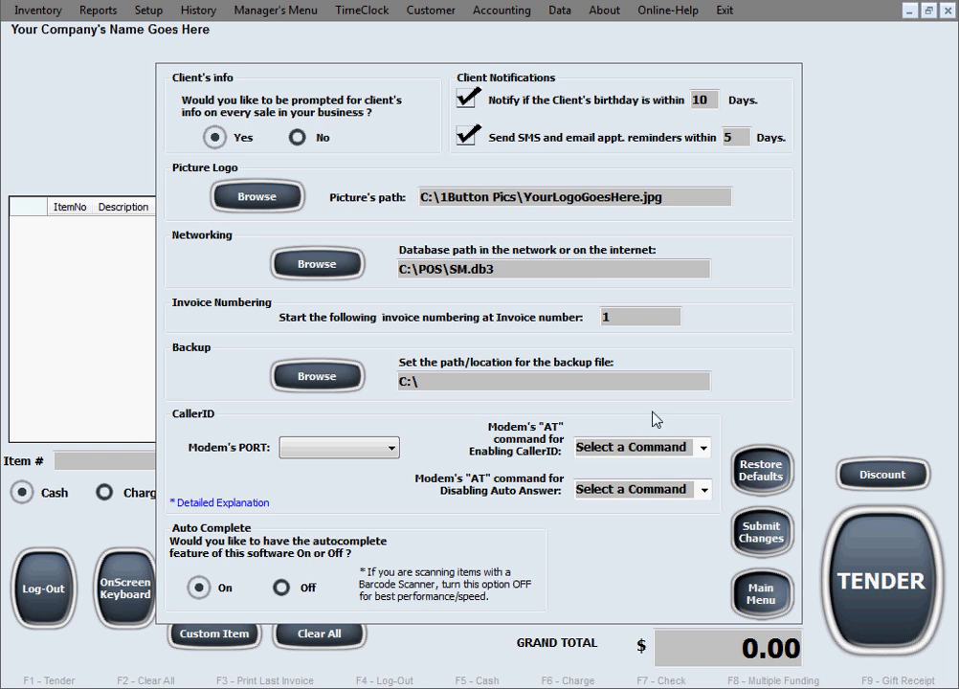
left_click_drag(674, 197, 408, 201)
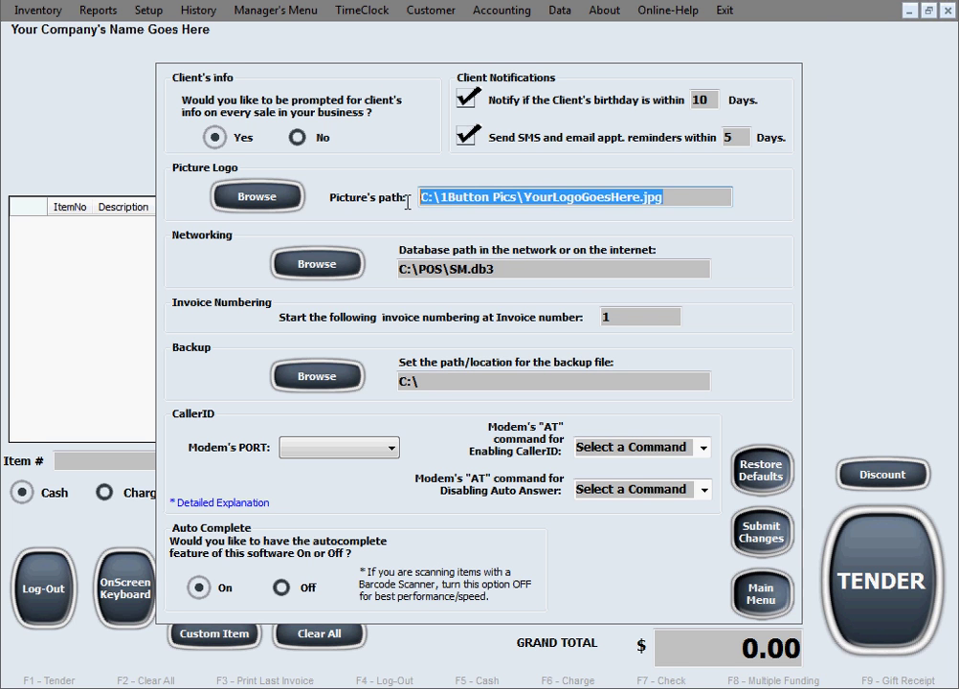
left_click(697, 197)
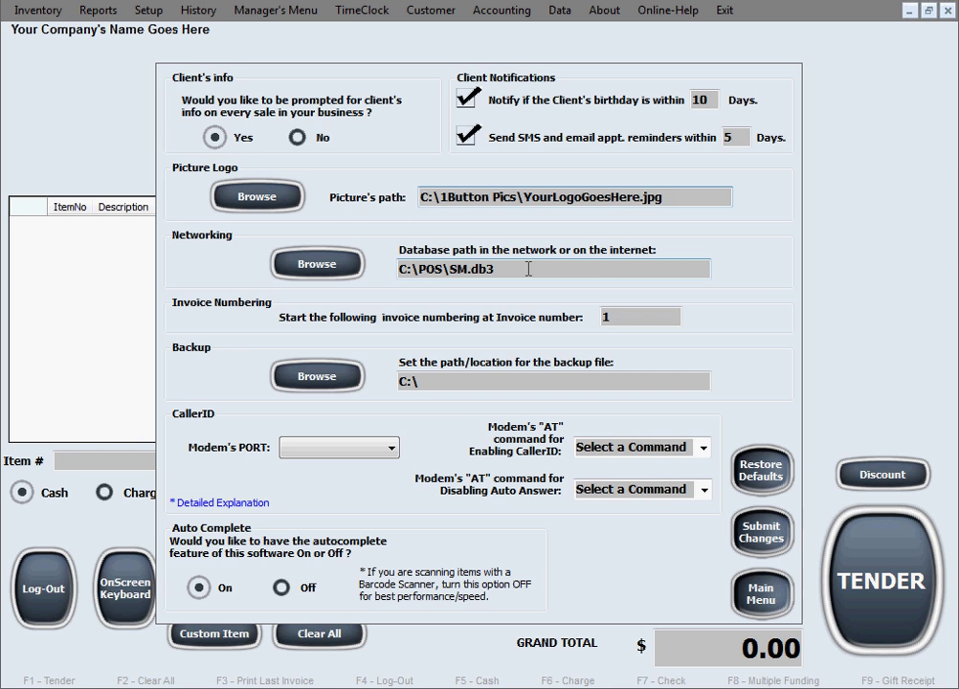
Examine the database path in the Networking section and the file browser for selecting a database file.
left_click_drag(529, 269, 403, 273)
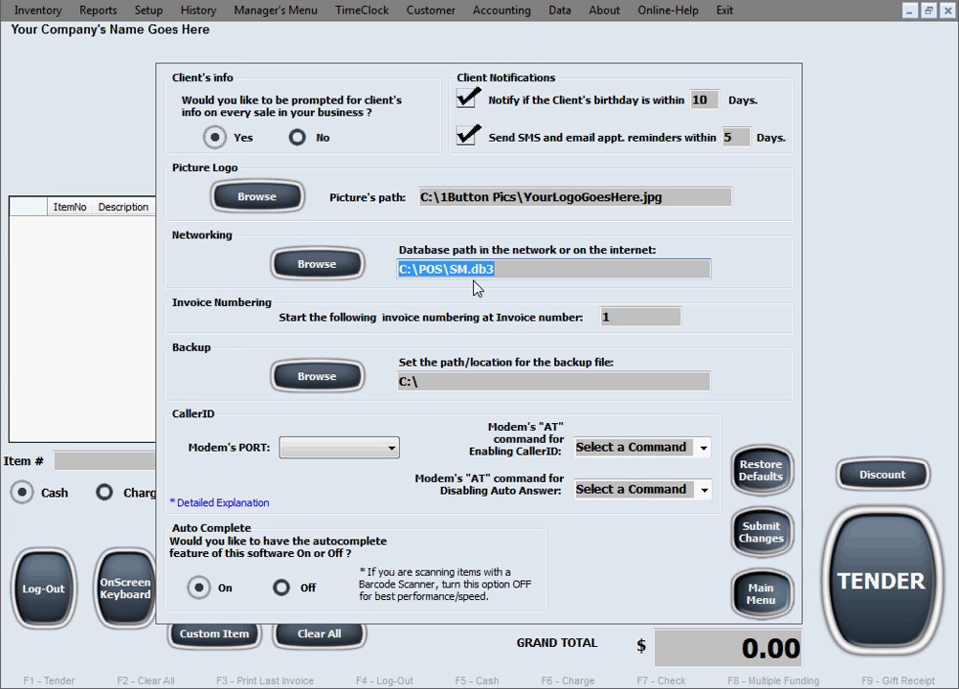
left_click(418, 269)
left_click_drag(418, 269, 443, 270)
left_click_drag(533, 271, 449, 269)
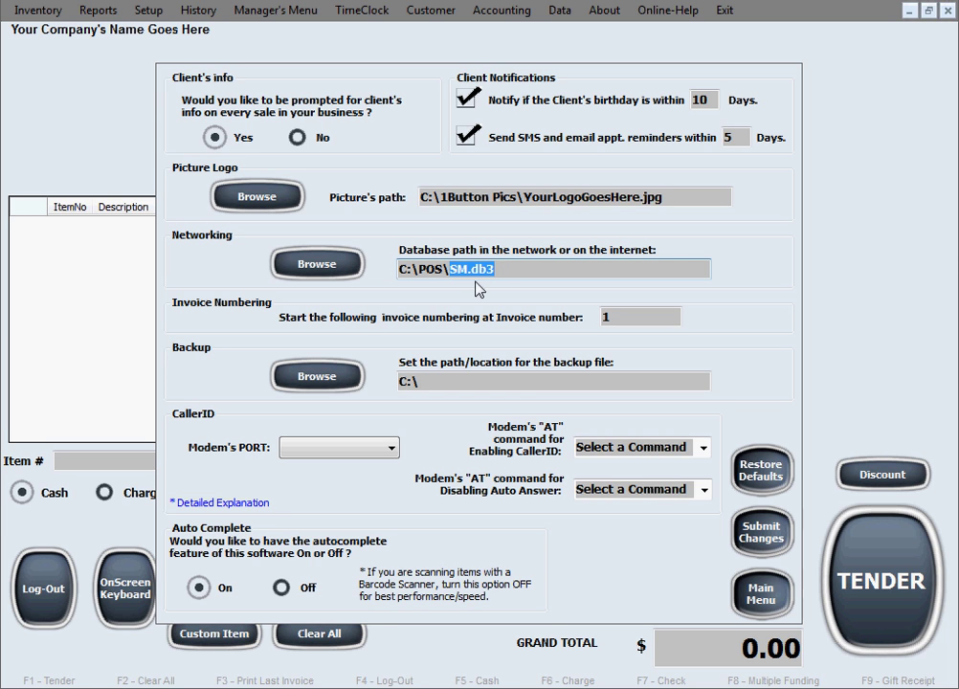
key("End")
left_click_drag(496, 269, 362, 275)
left_click(342, 271)
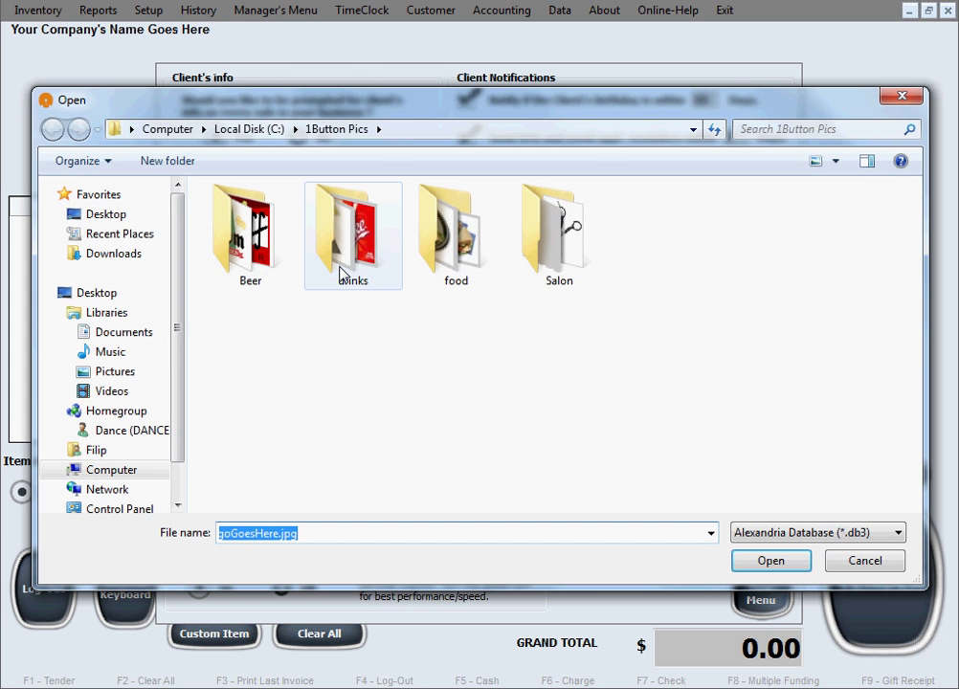
scroll(137, 257, "down", 1)
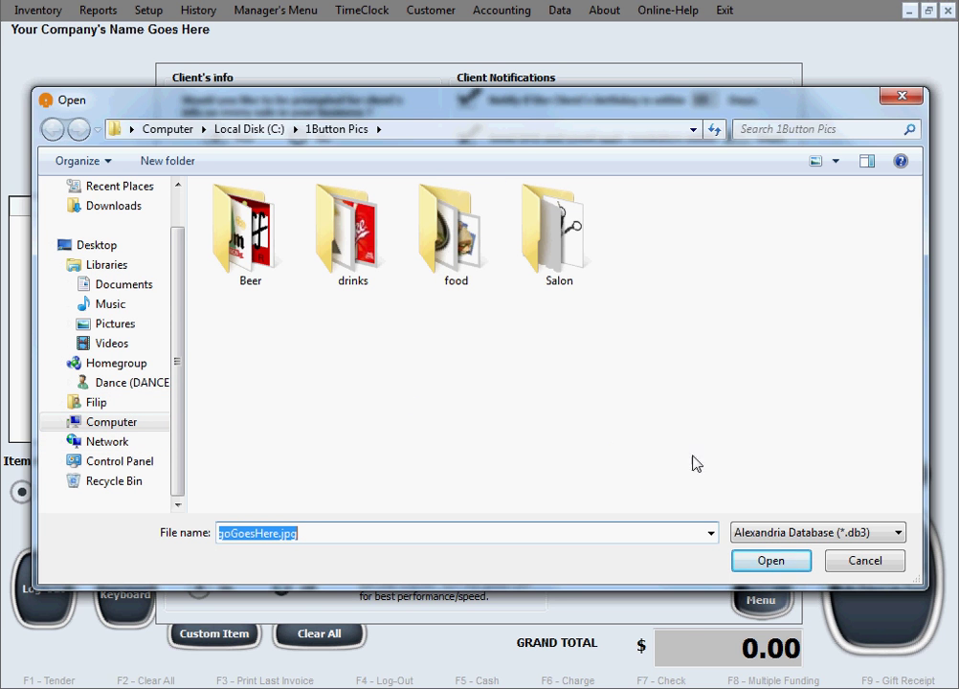
left_click(865, 561)
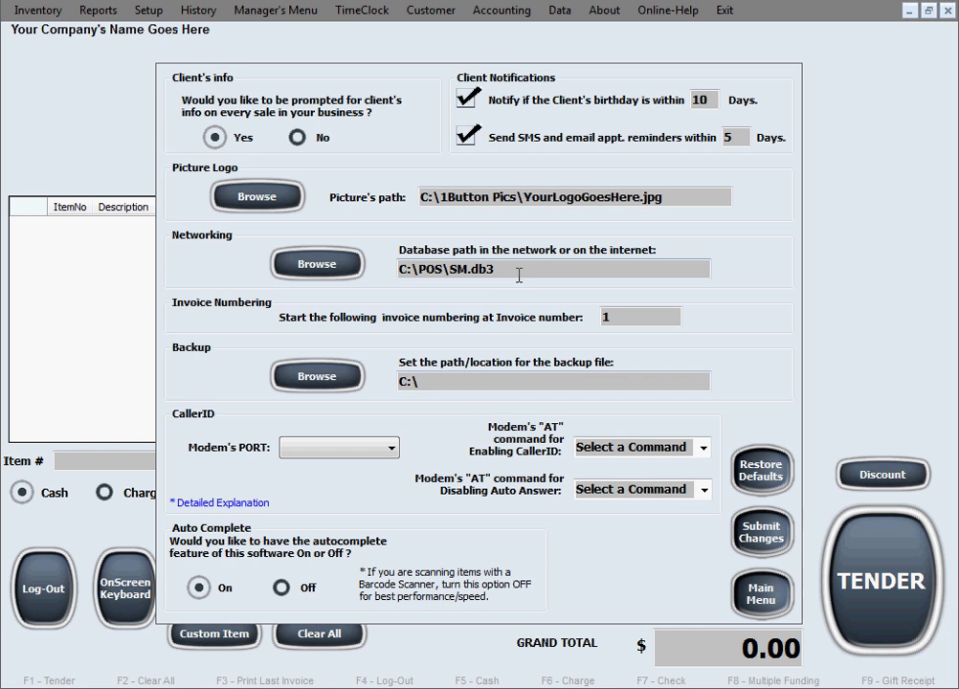
left_click_drag(494, 270, 449, 270)
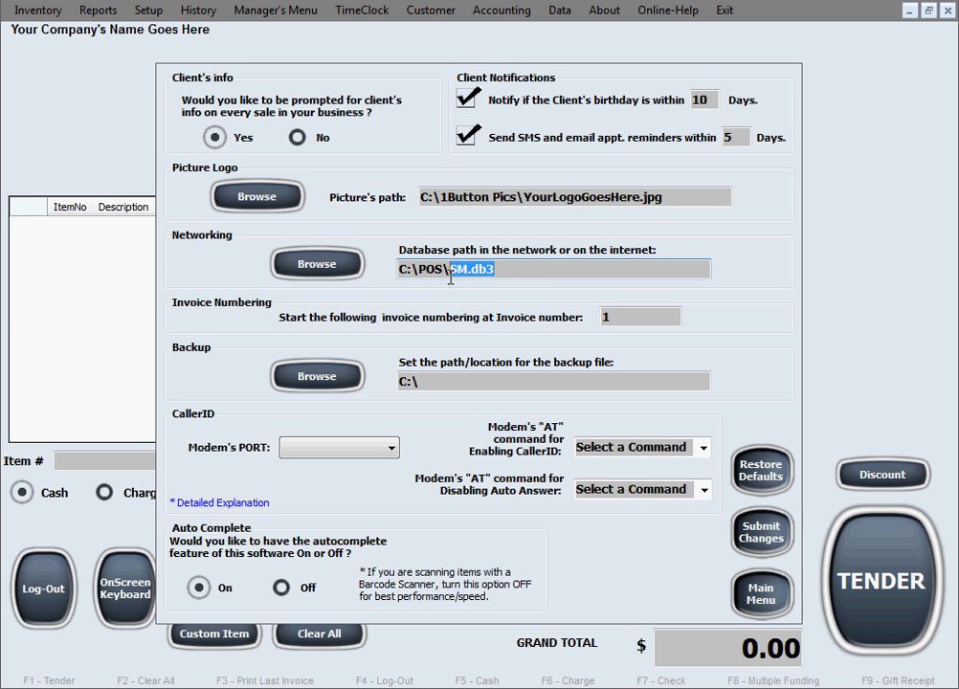
left_click(527, 268)
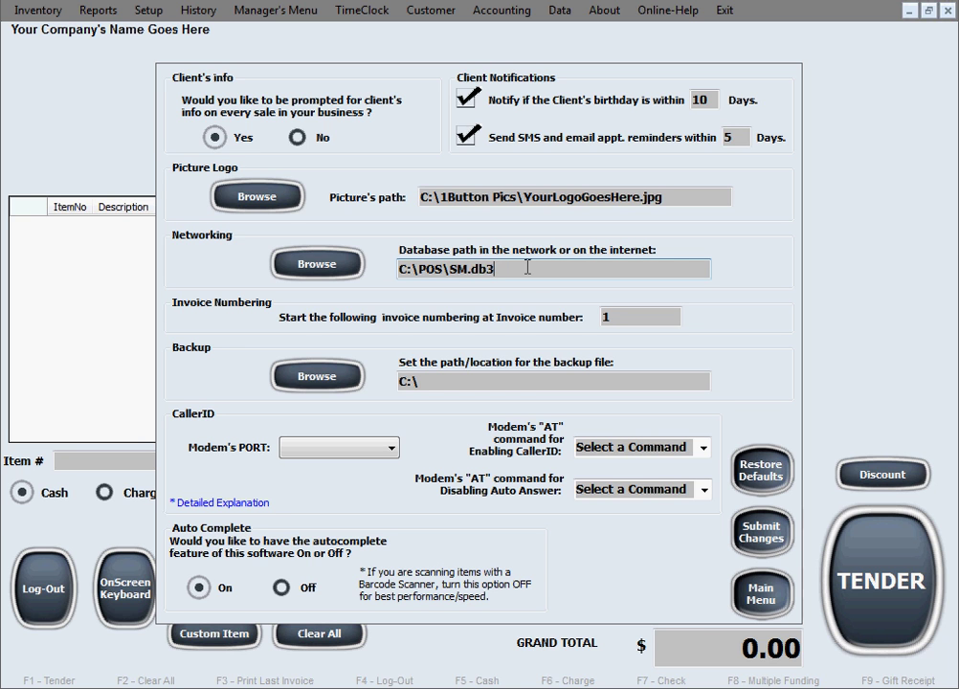
left_click_drag(527, 269, 396, 270)
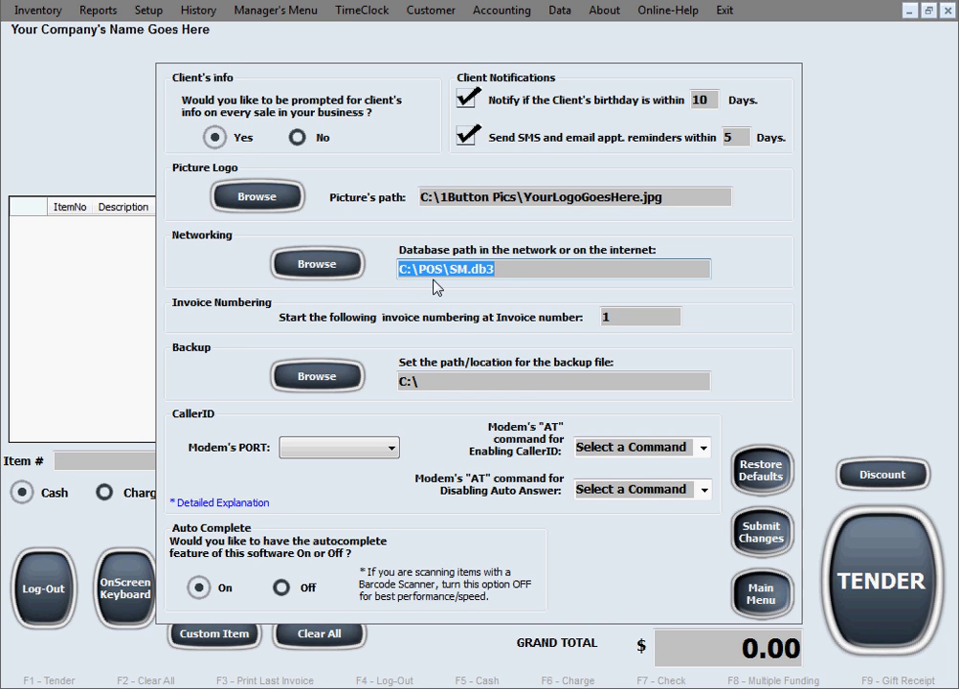
left_click(527, 270)
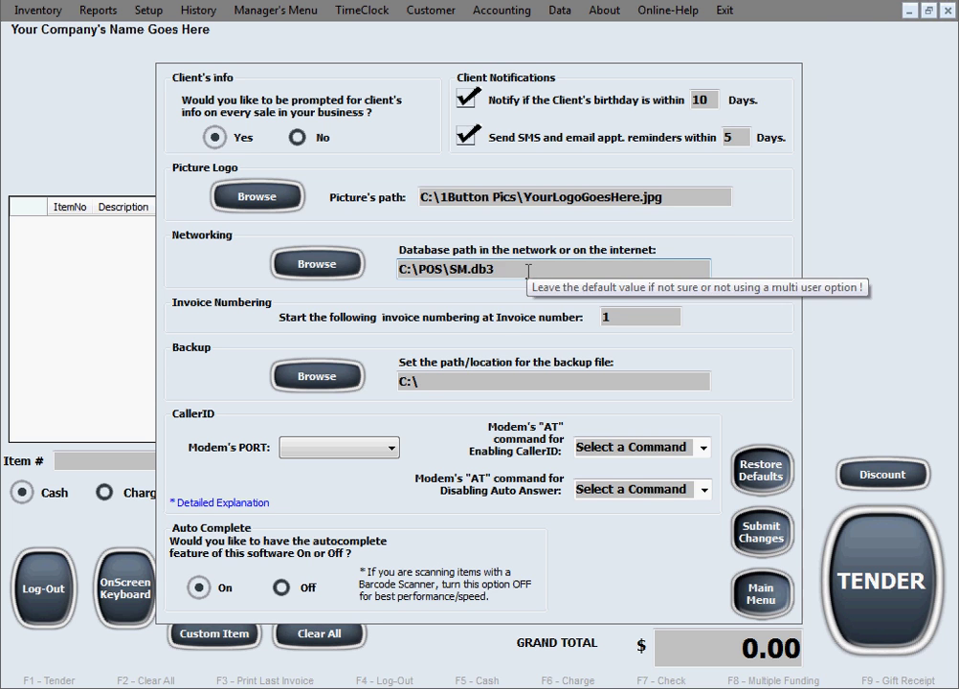
double_click(517, 269)
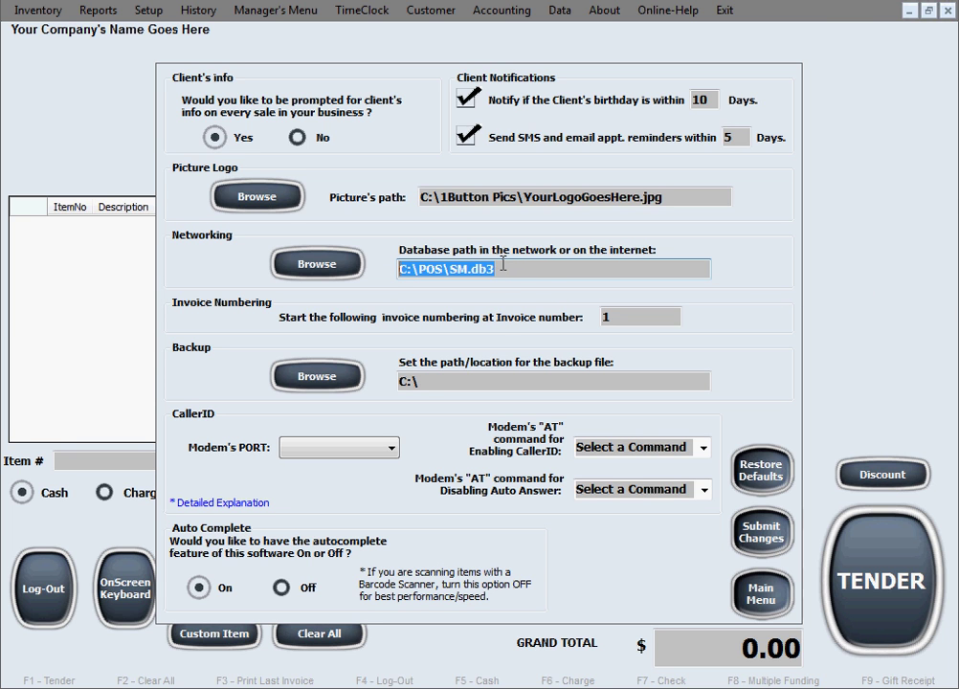
key("End")
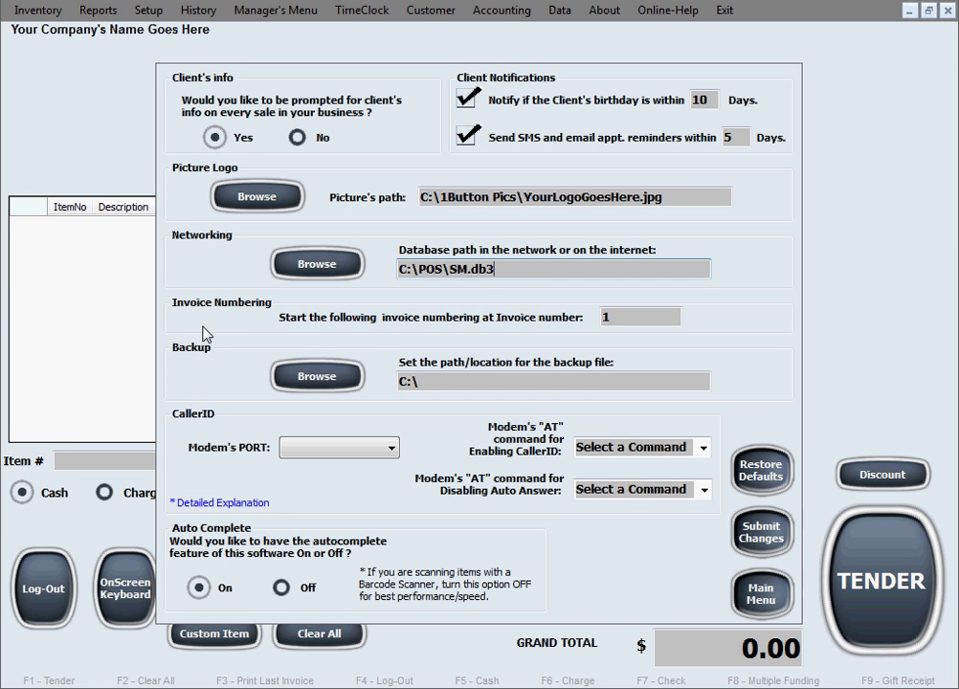
Set the starting number for invoice numbering to 2546.
left_click(652, 325)
double_click(647, 325)
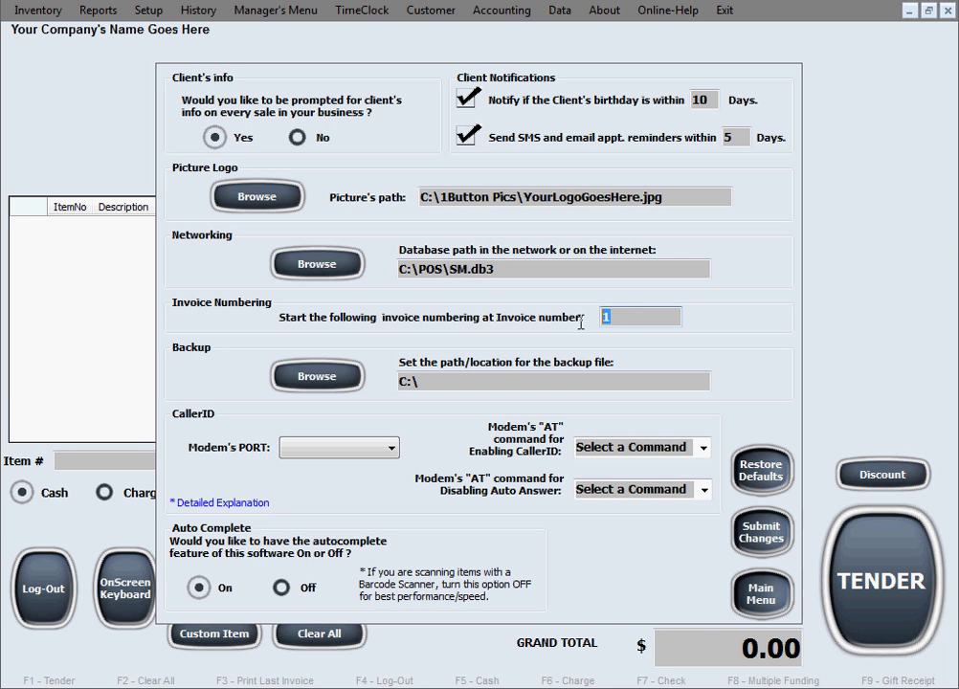
left_click(651, 323)
left_click_drag(651, 323, 532, 318)
type("2546")
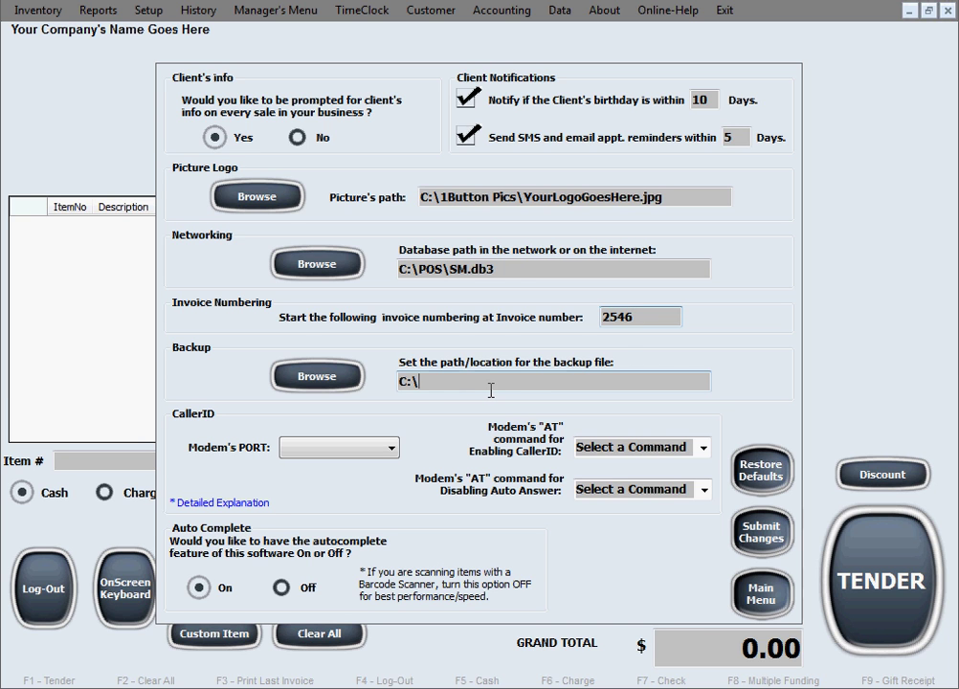
Set the backup file location to the root of Local Disk (C:) by browsing for the folder.
left_click_drag(491, 391, 401, 389)
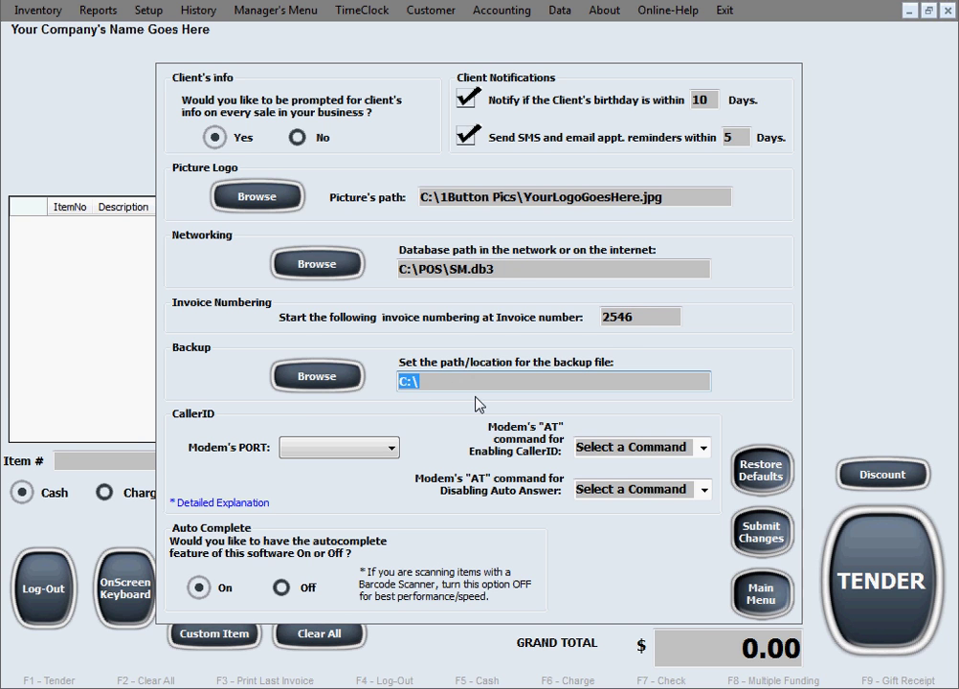
left_click(356, 390)
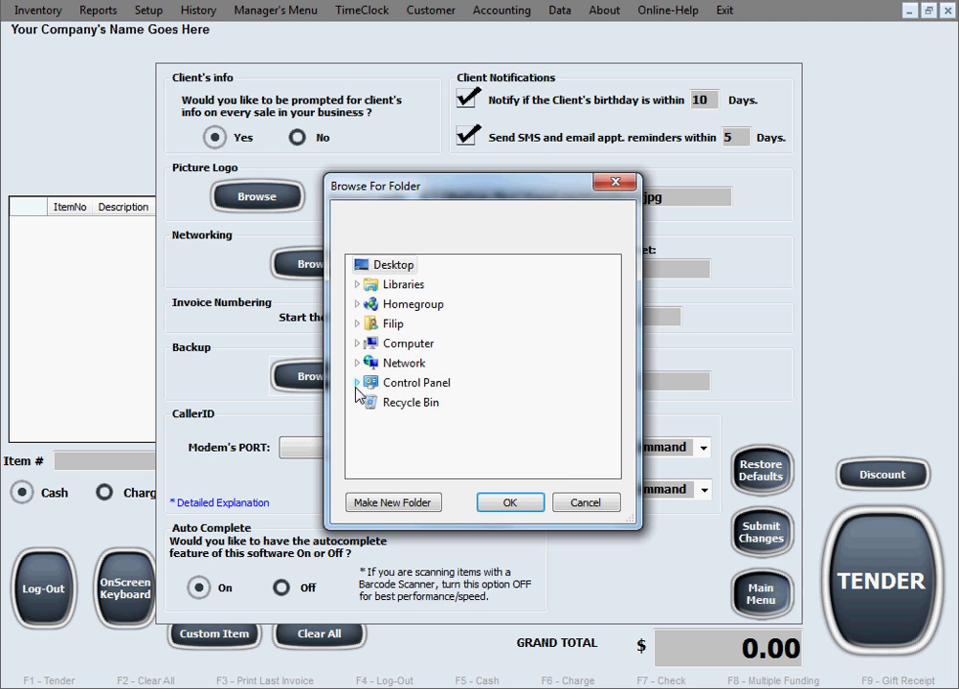
left_click(434, 345)
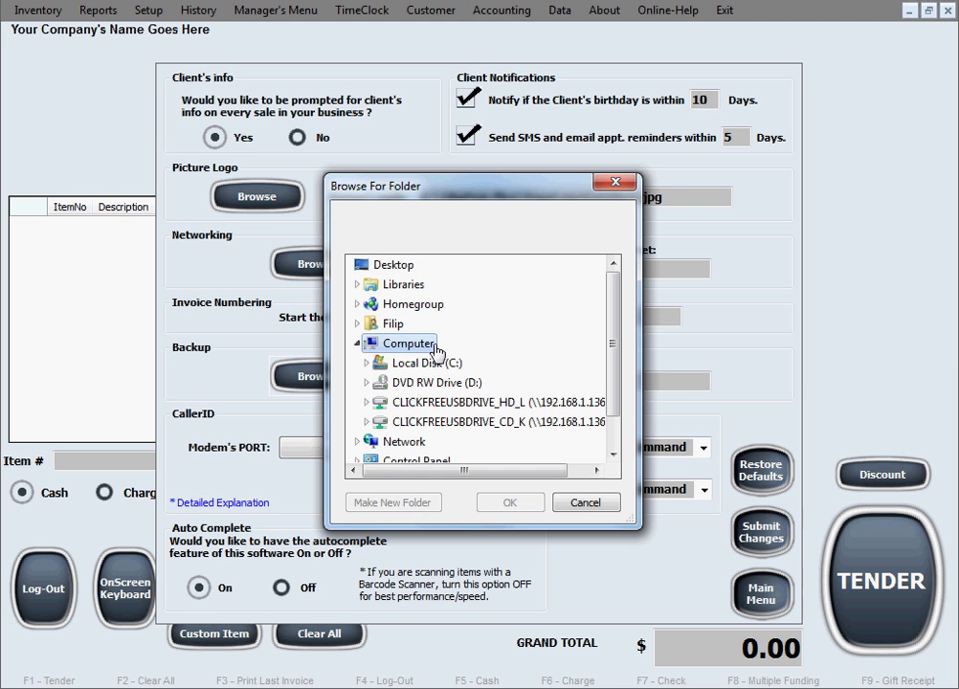
left_click(450, 363)
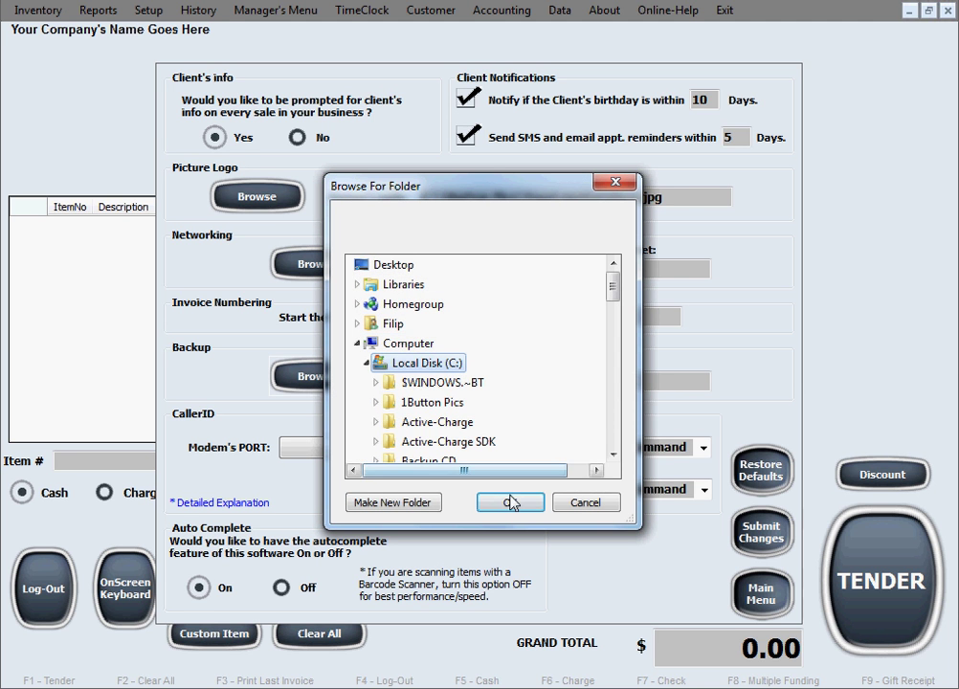
left_click(511, 503)
left_click_drag(475, 380, 387, 376)
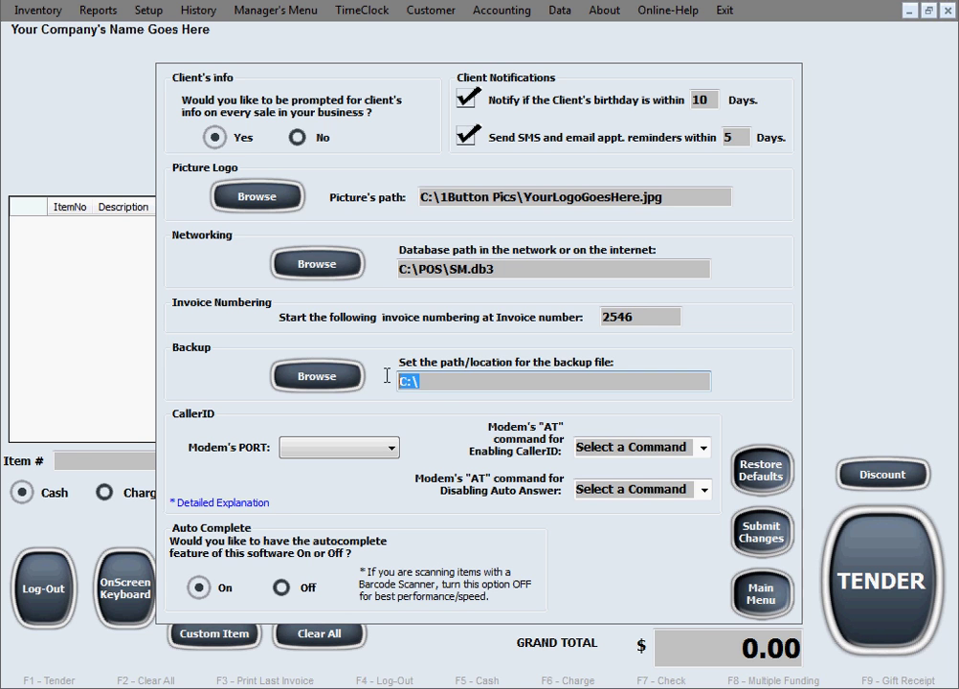
left_click(574, 387)
Check the CallerID modem port choices and set the AT commands for enabling CallerID and disabling auto answer to none.
left_click(393, 449)
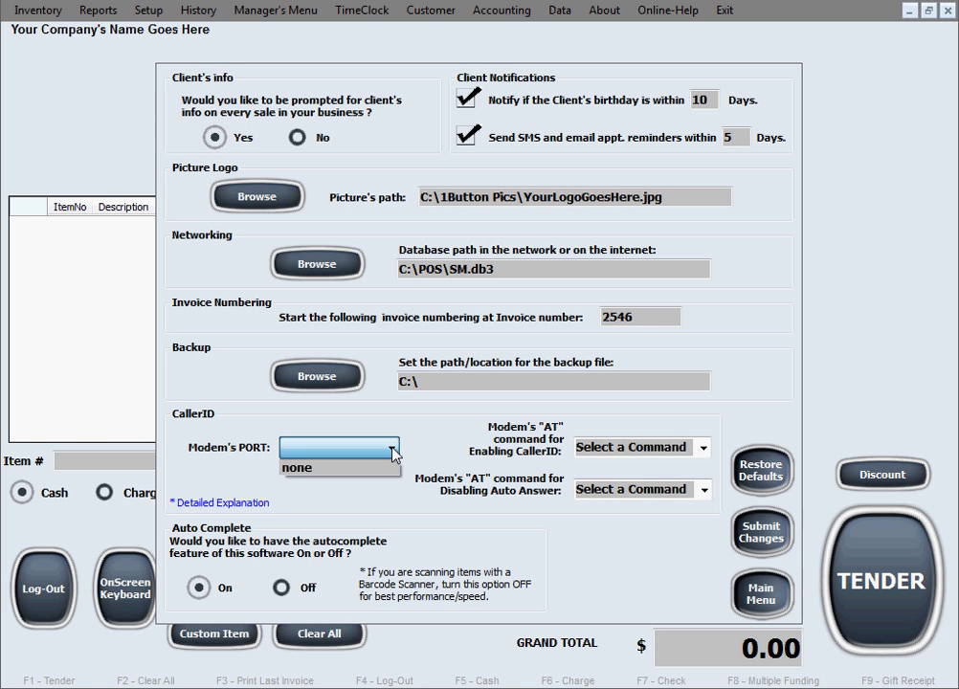
left_click(394, 451)
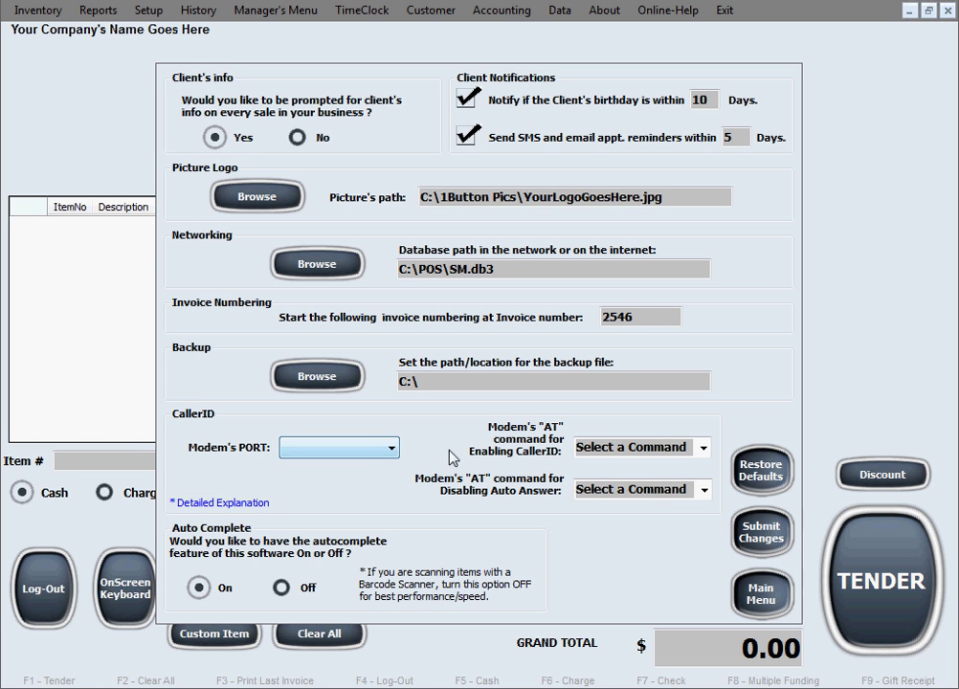
left_click(704, 449)
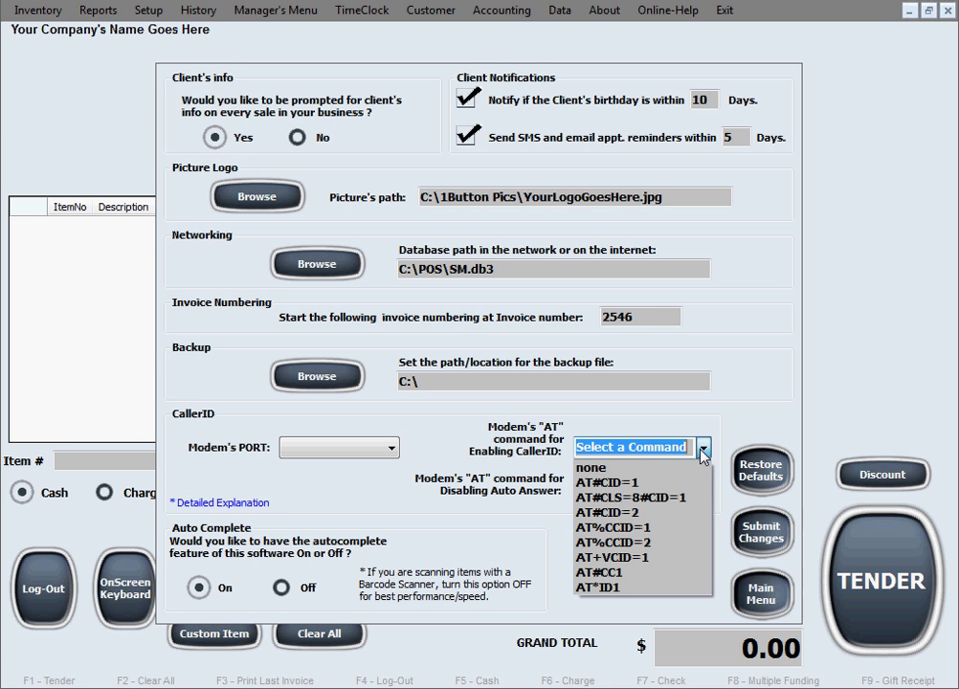
left_click(655, 469)
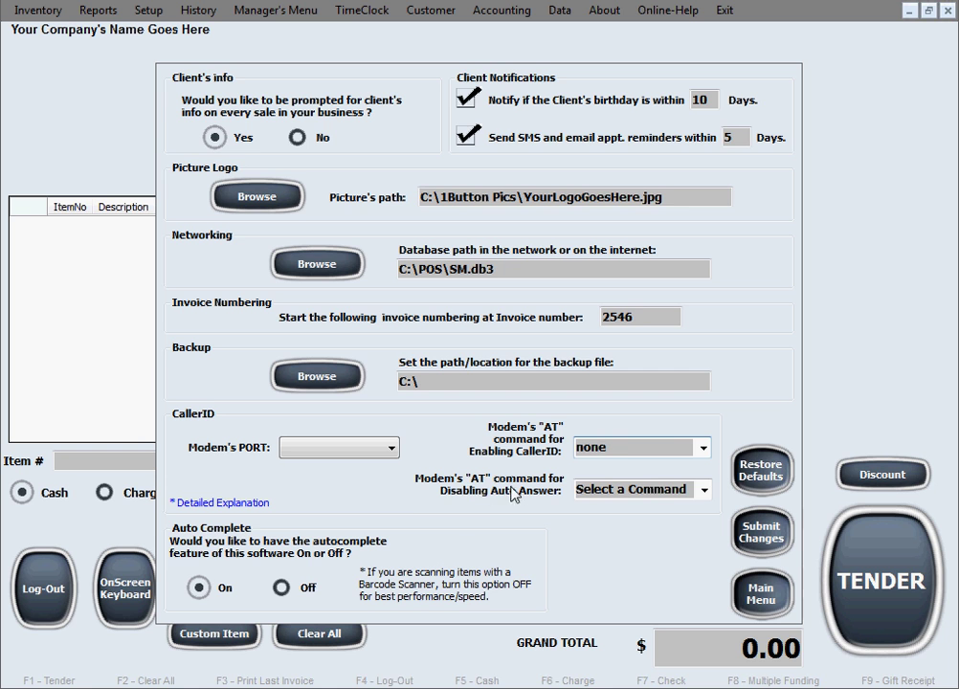
left_click(704, 491)
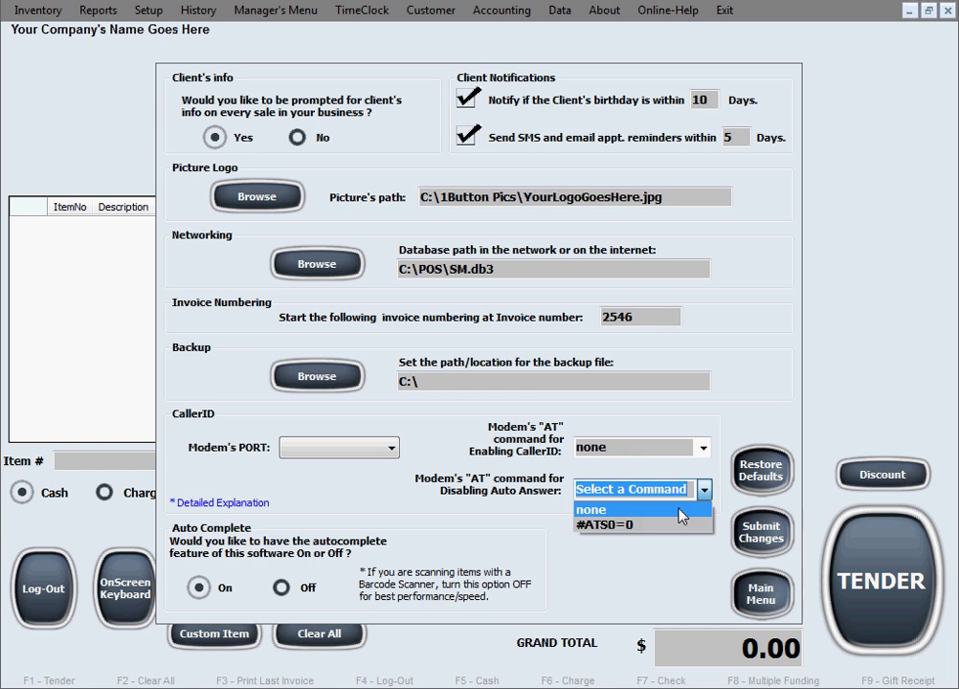
left_click(656, 509)
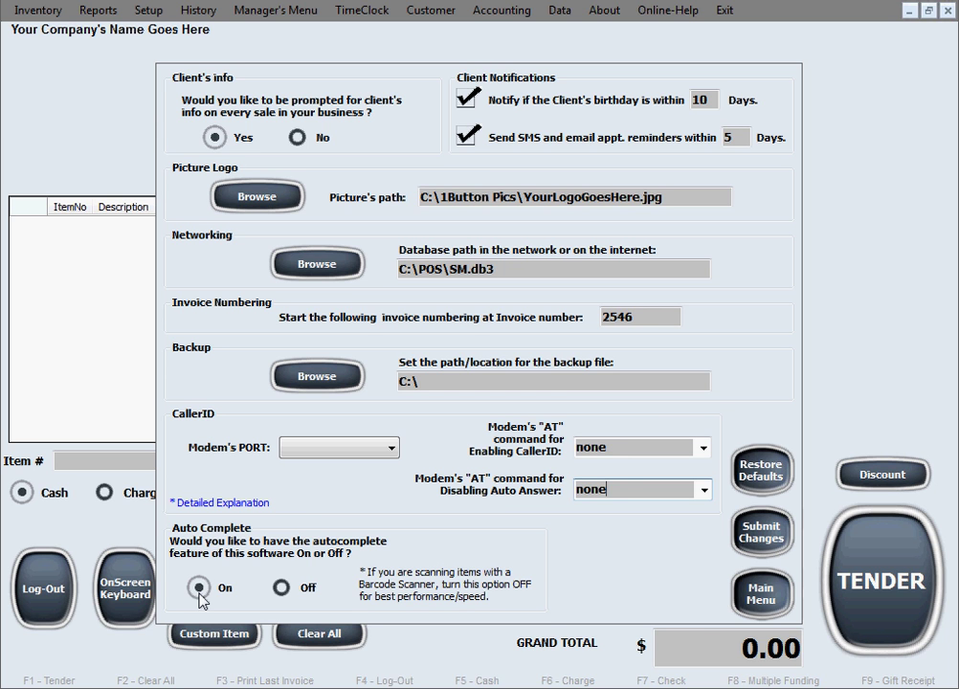
Set the Auto Complete feature to On and submit the setup changes.
left_click(283, 591)
left_click(205, 587)
left_click(774, 536)
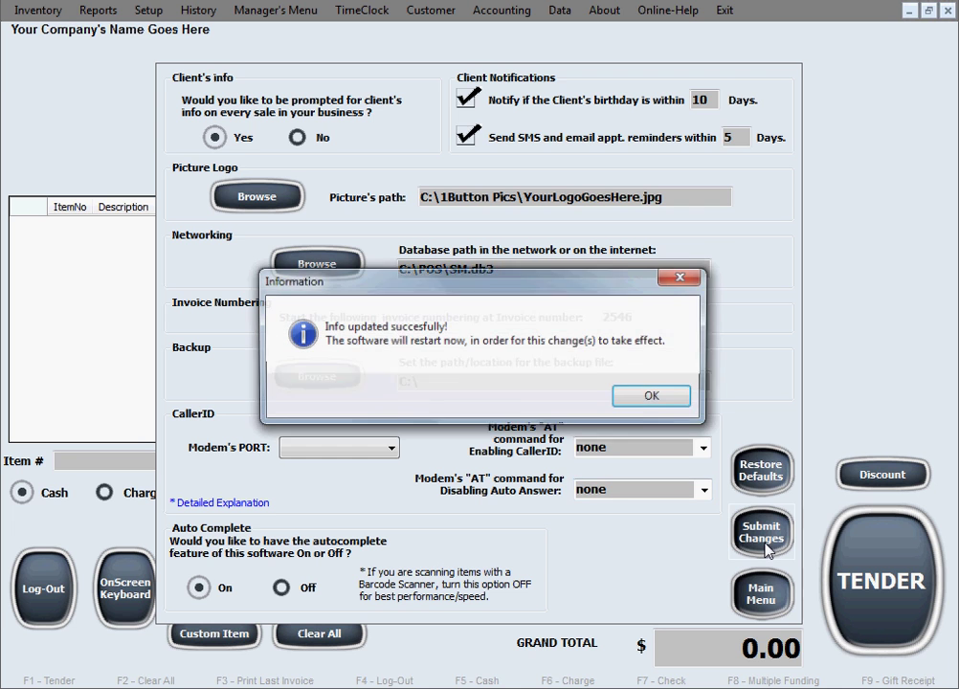